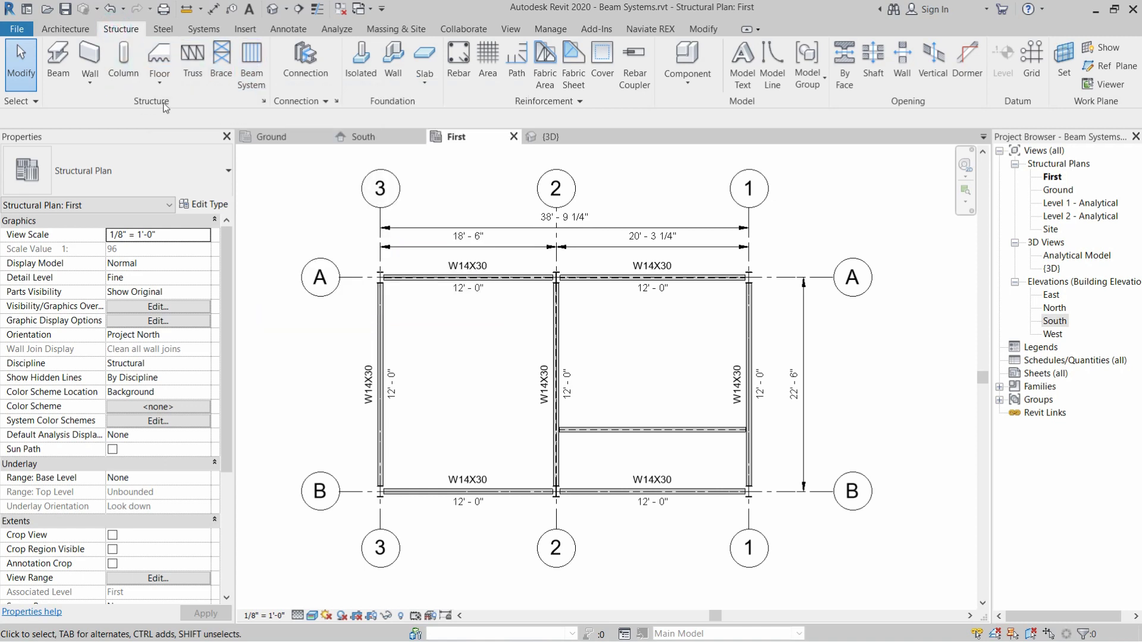
# Start placing a structural beam system using W8X10 beams at 4' 0" maximum spacing
pyautogui.click(260, 56)
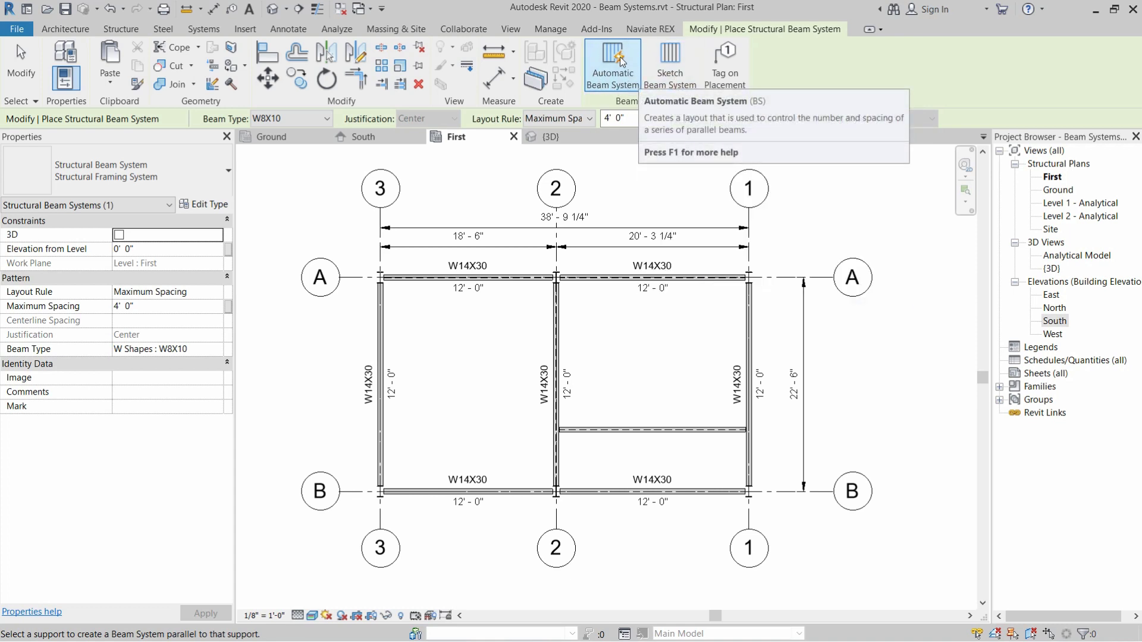
pyautogui.click(615, 78)
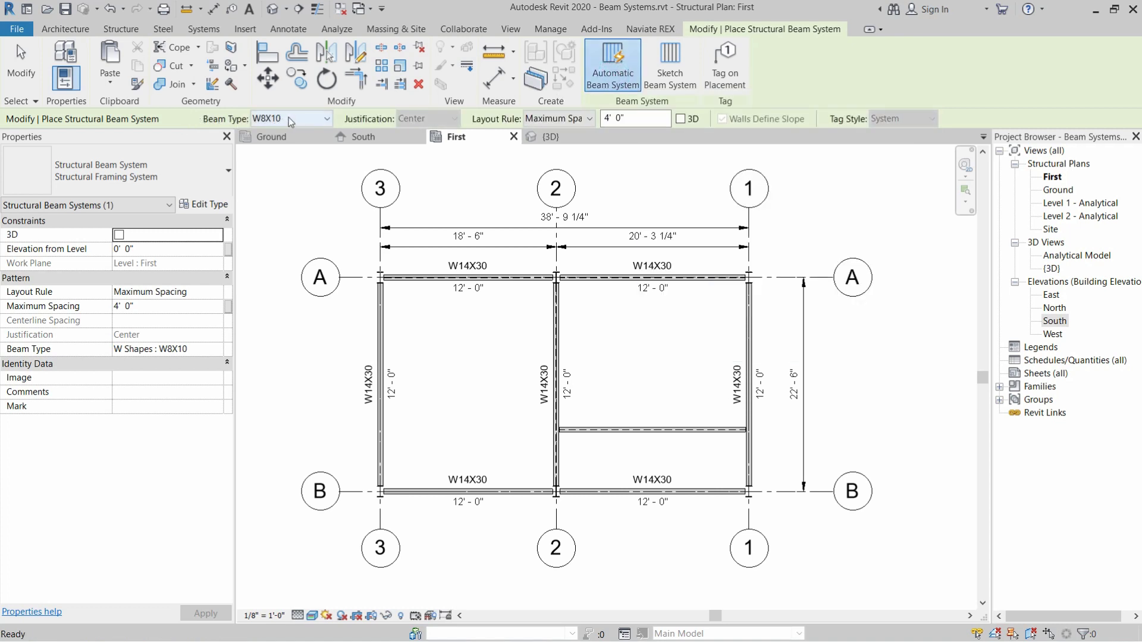
pyautogui.click(315, 124)
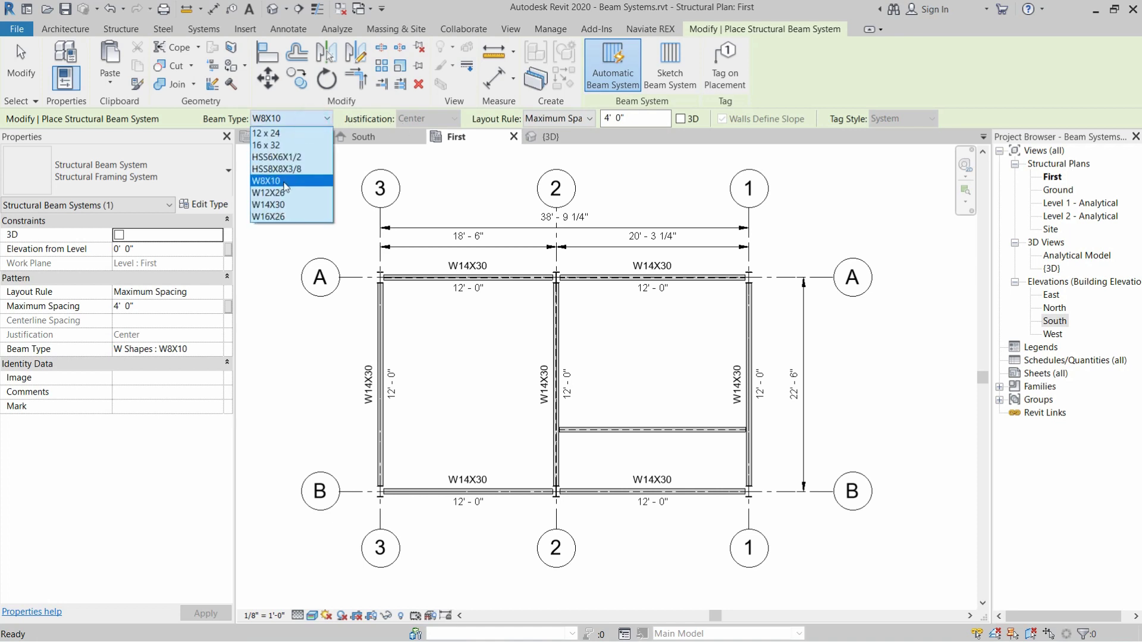
pyautogui.click(268, 174)
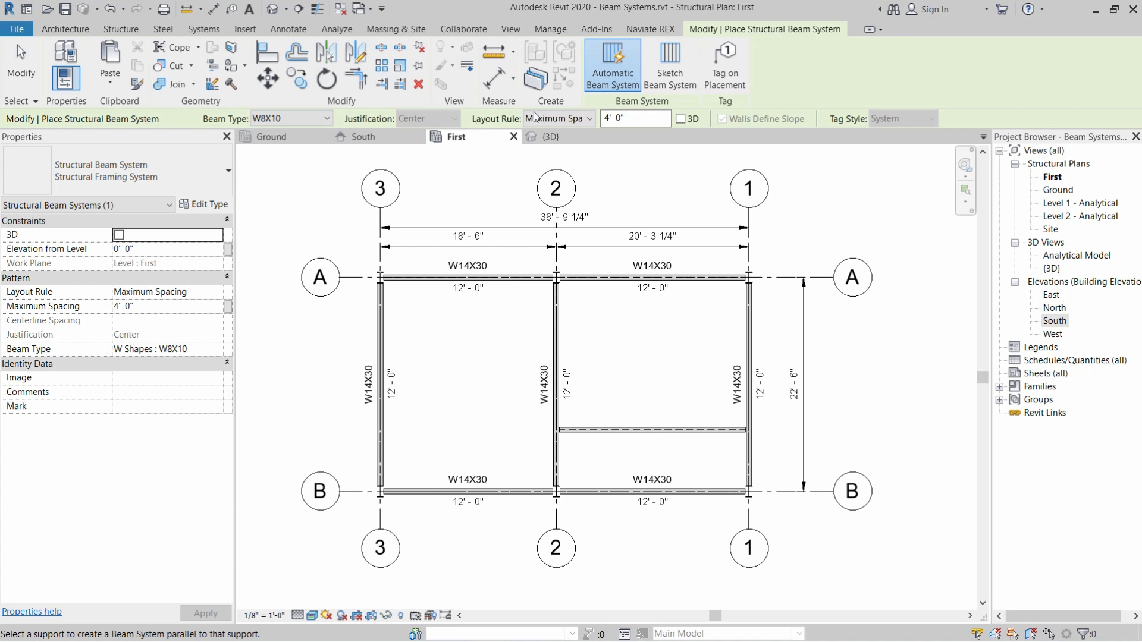
pyautogui.click(569, 119)
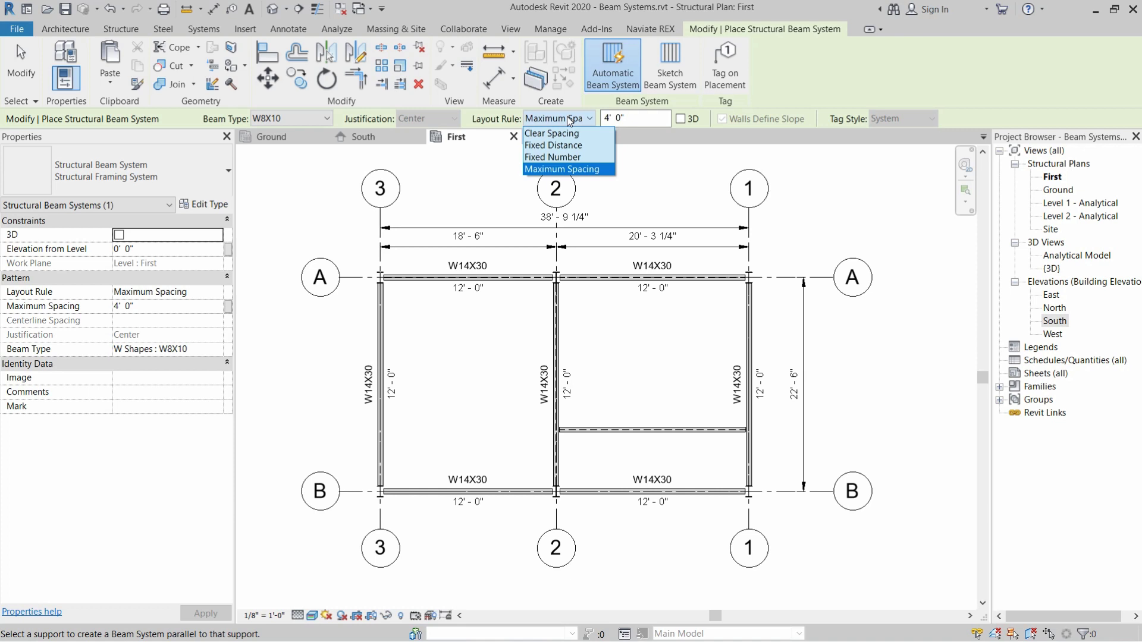
pyautogui.click(541, 169)
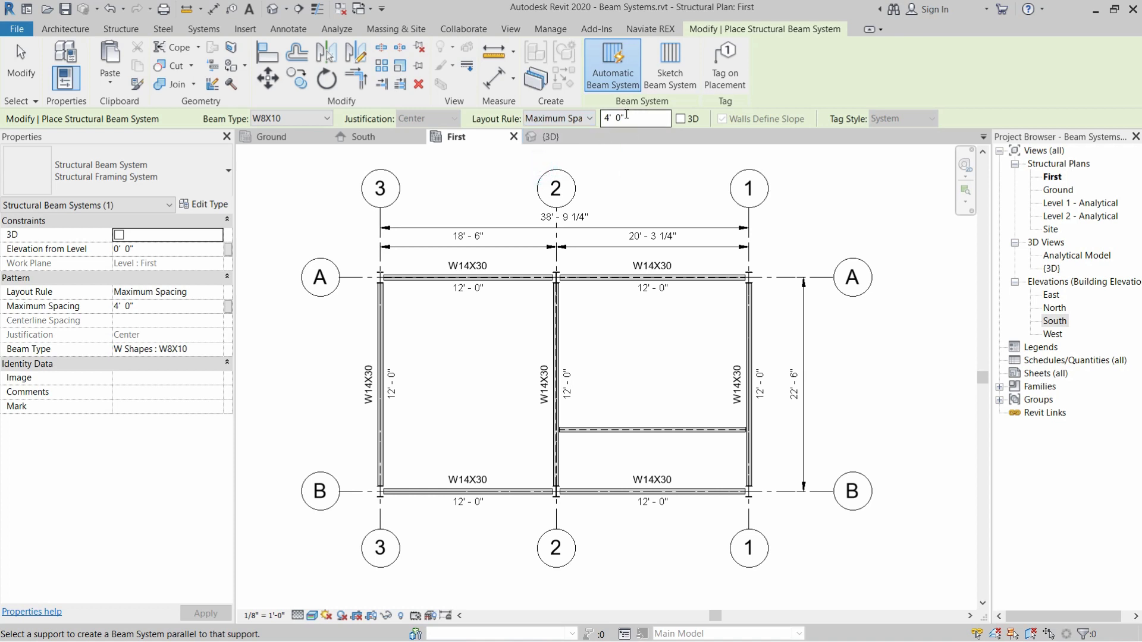
# Change the beam system's maximum spacing to 3' 6"
pyautogui.moveTo(627, 114); pyautogui.dragTo(601, 119)
pyautogui.write('3')
pyautogui.press('Return')
# Place the beam system in the left bay between grids 3 and 2
pyautogui.scroll(4, 459, 392)
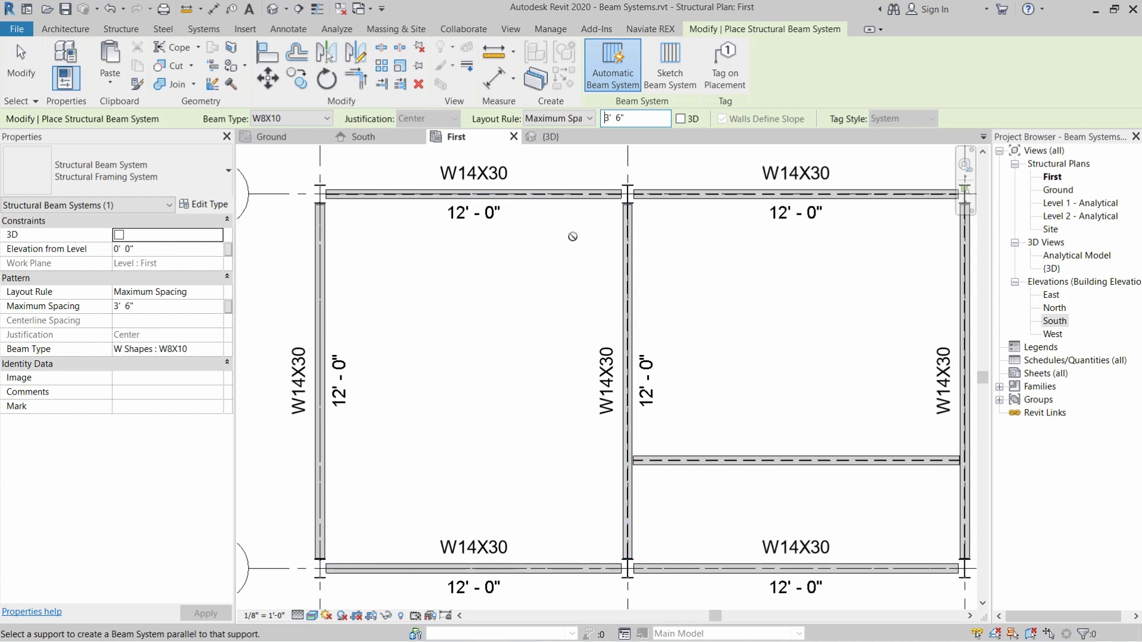
pyautogui.click(530, 201)
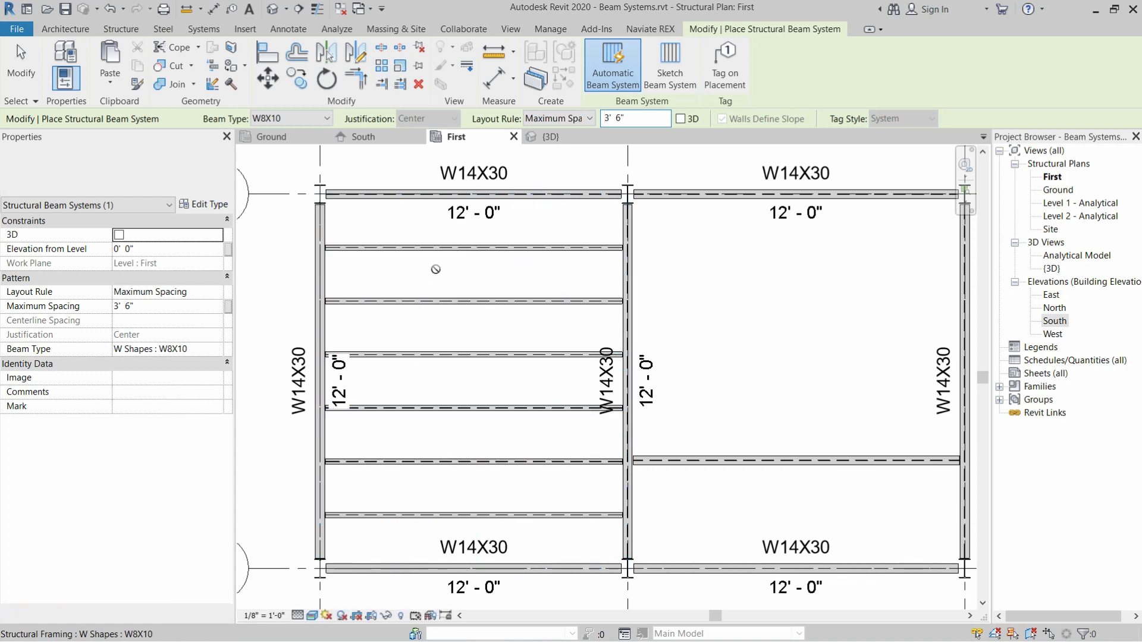
pyautogui.press('Escape')
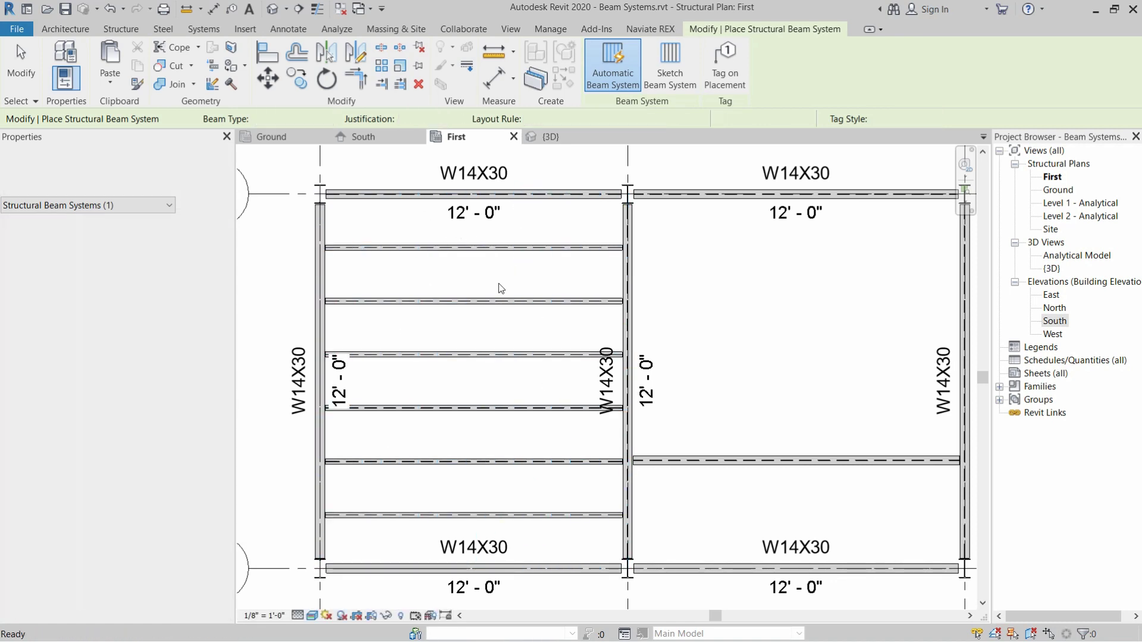
pyautogui.moveTo(498, 283); pyautogui.dragTo(452, 287, button='middle')
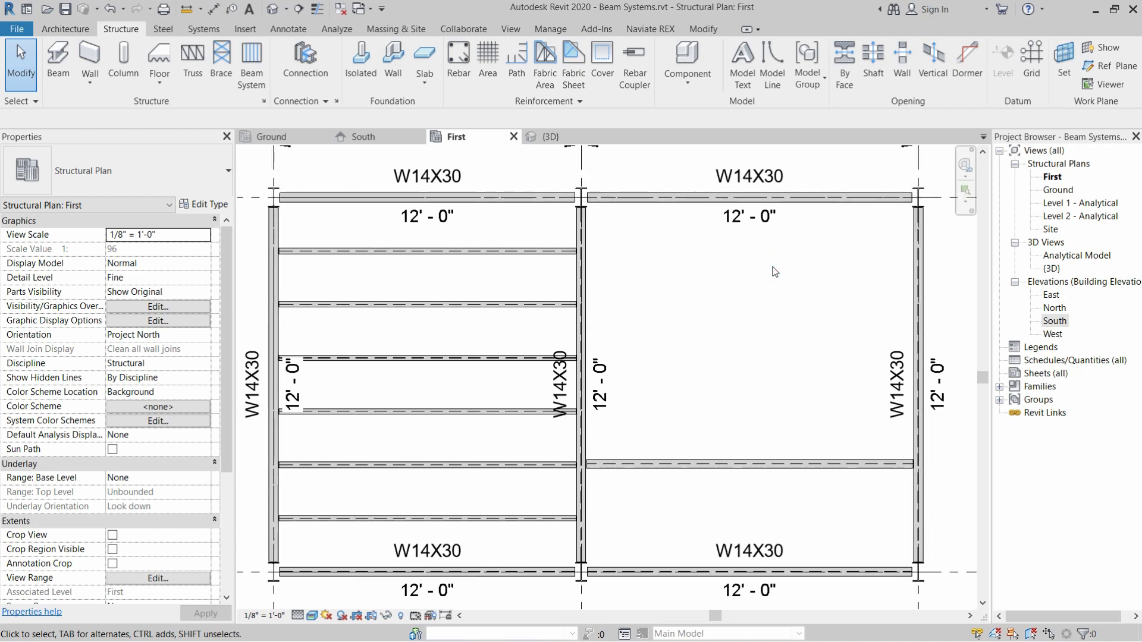
pyautogui.click(245, 76)
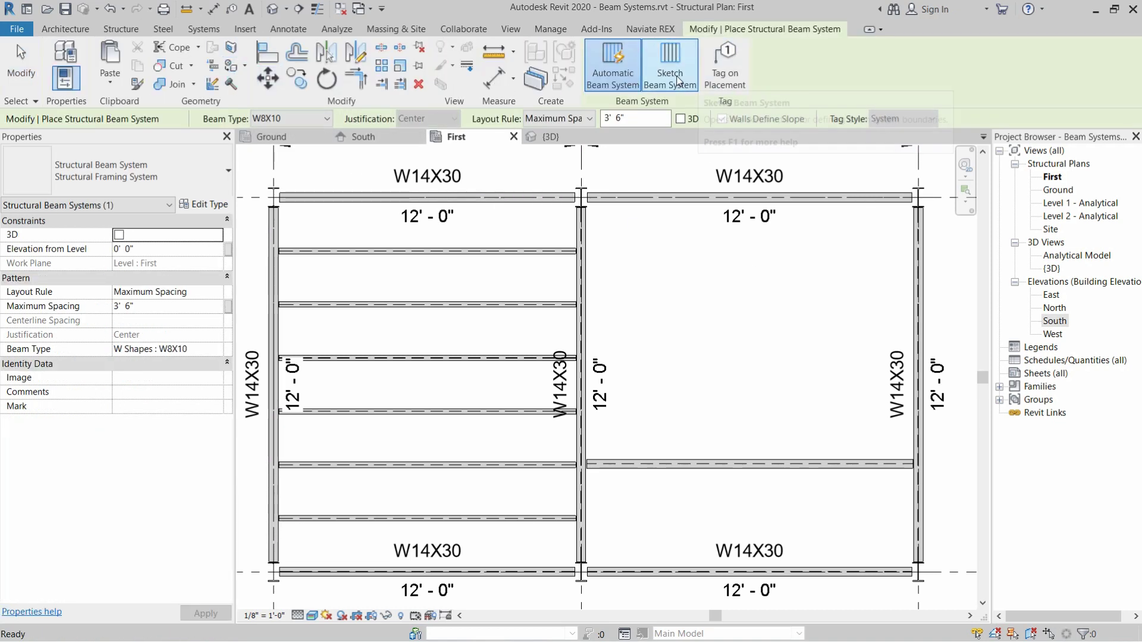
pyautogui.click(669, 75)
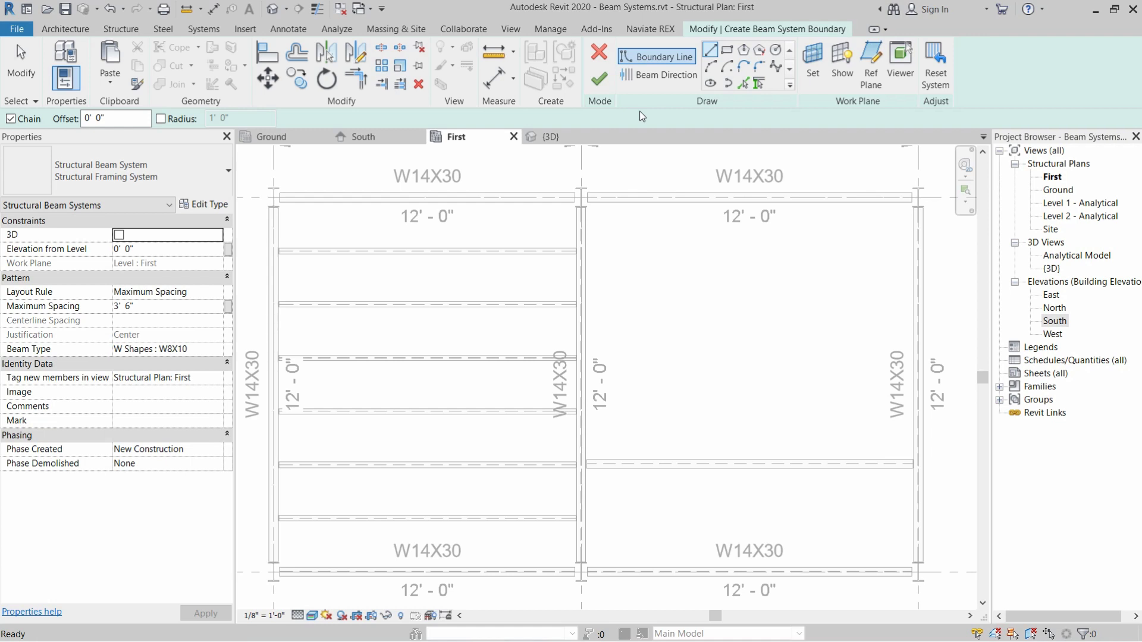
pyautogui.click(599, 78)
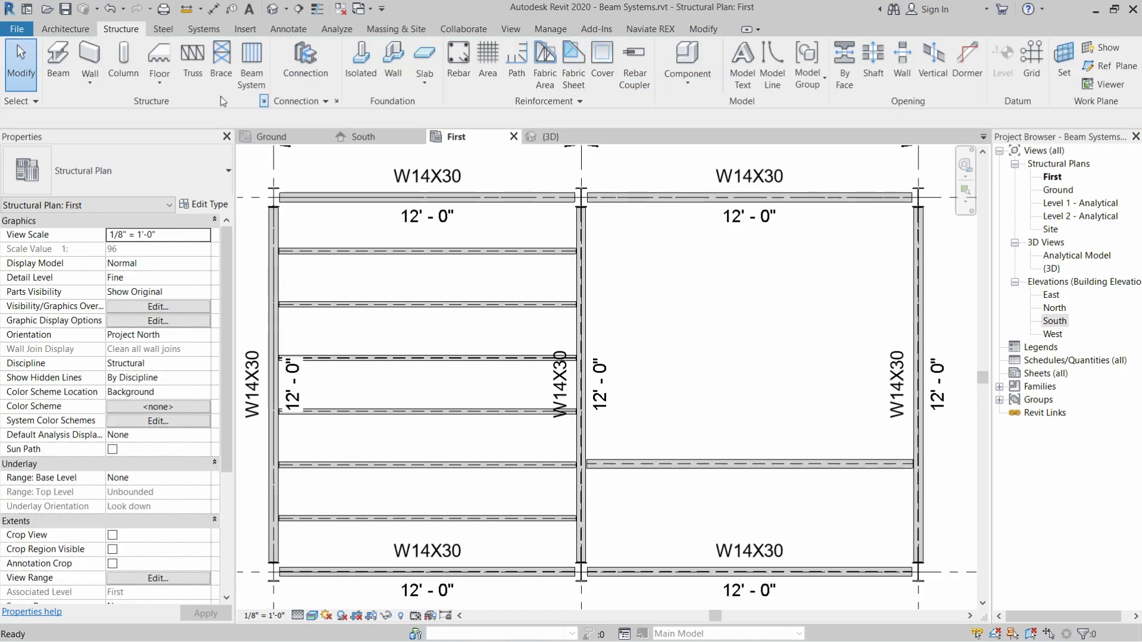
# Draw a square rectangular wall in the right bay on the mid beam, then restart Beam System
pyautogui.click(86, 62)
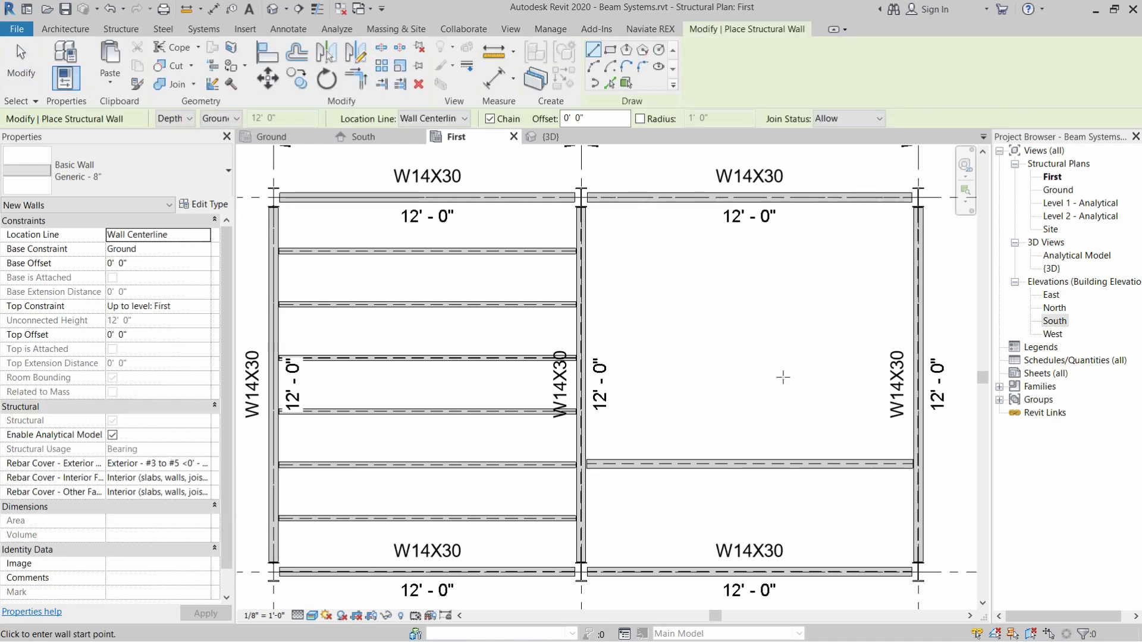
pyautogui.click(610, 49)
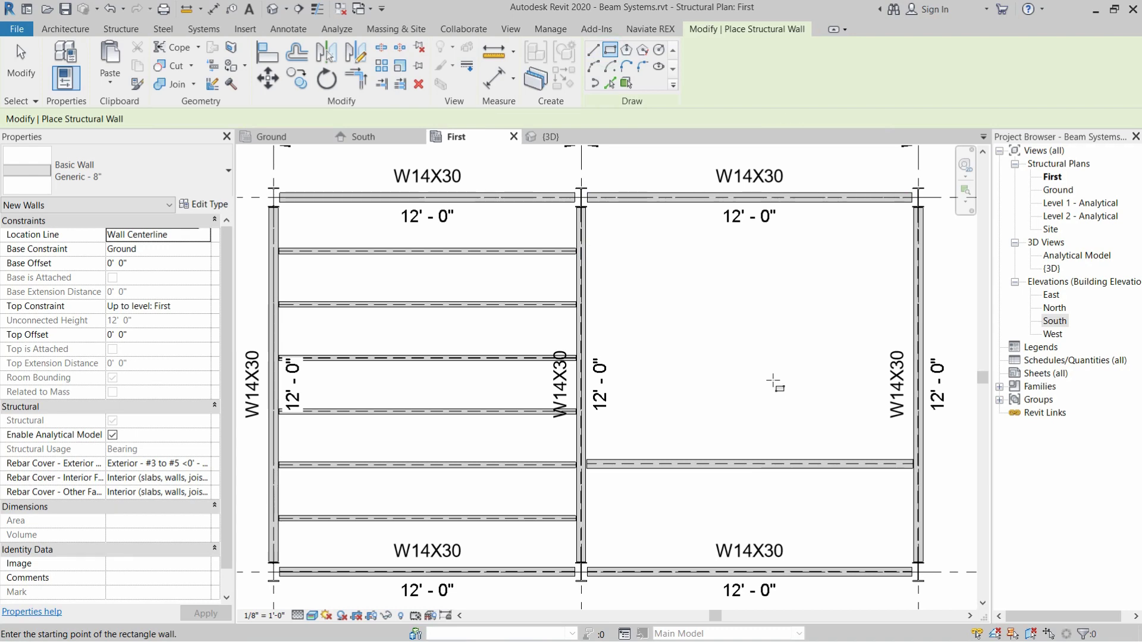
pyautogui.click(782, 380)
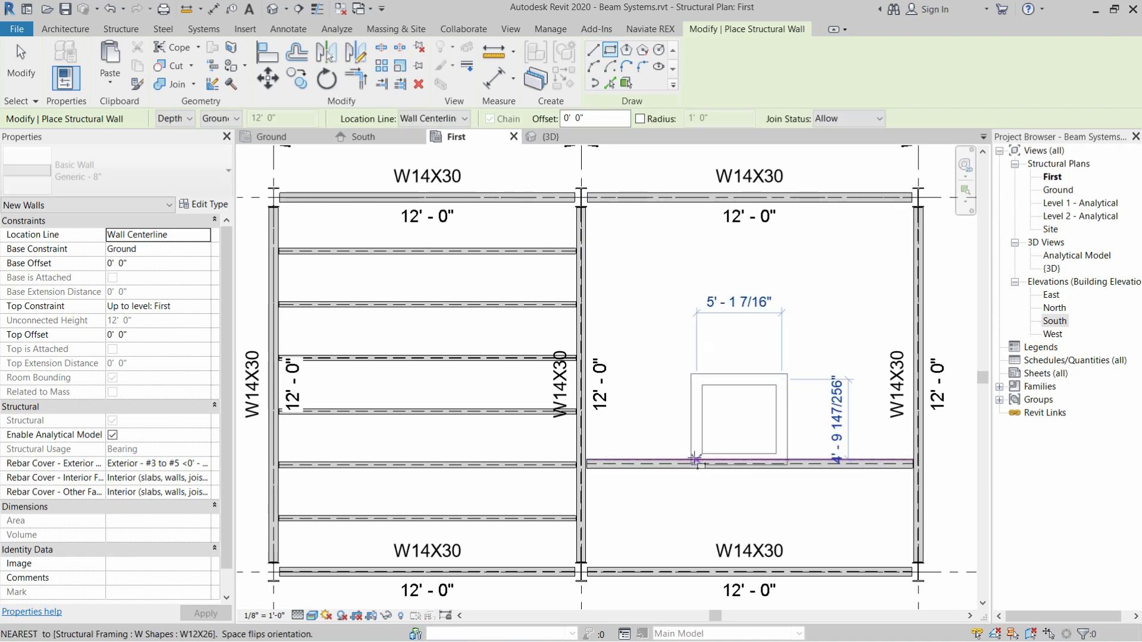
pyautogui.click(695, 461)
pyautogui.press('Escape')
pyautogui.press('Escape')
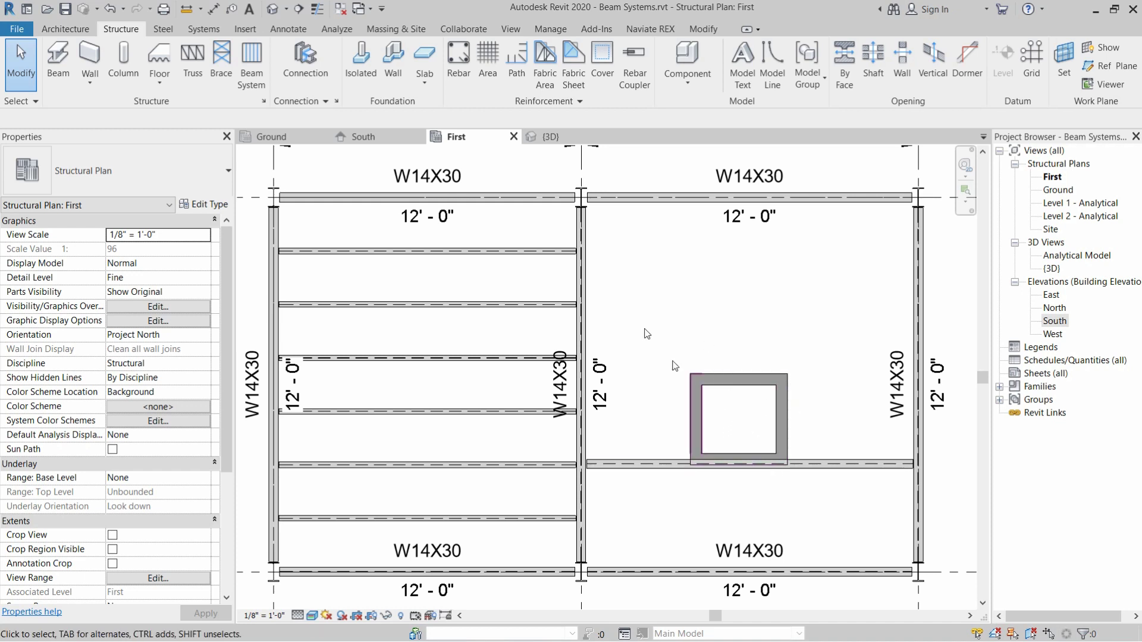
pyautogui.click(252, 63)
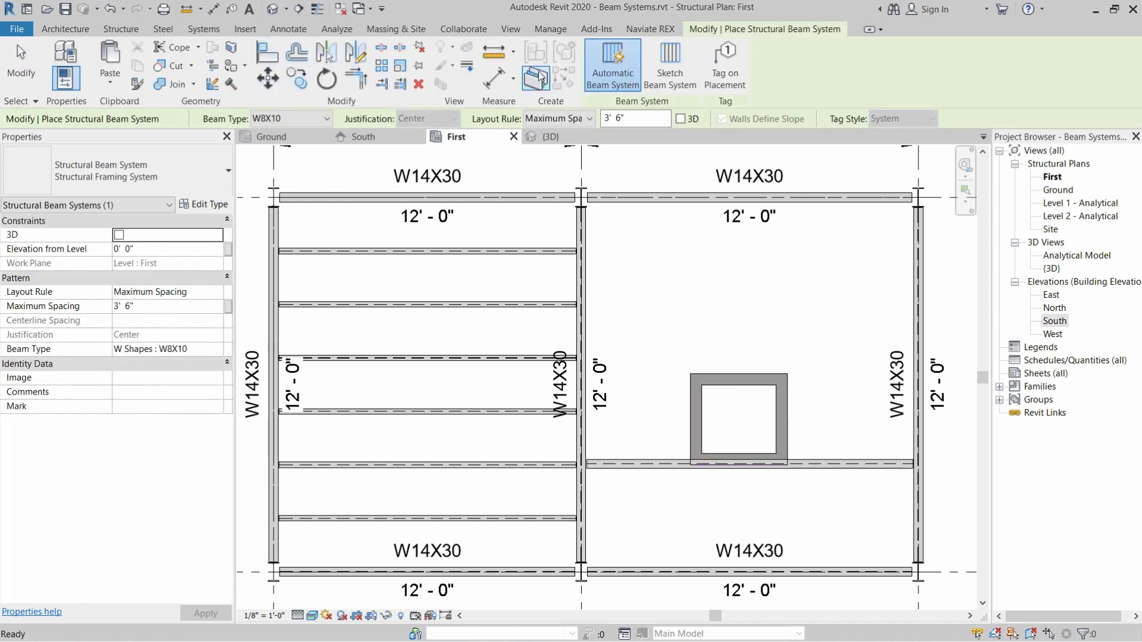
# Sketch boundary lines along the right bay's top and right edges, discarding the bottom line
pyautogui.click(665, 61)
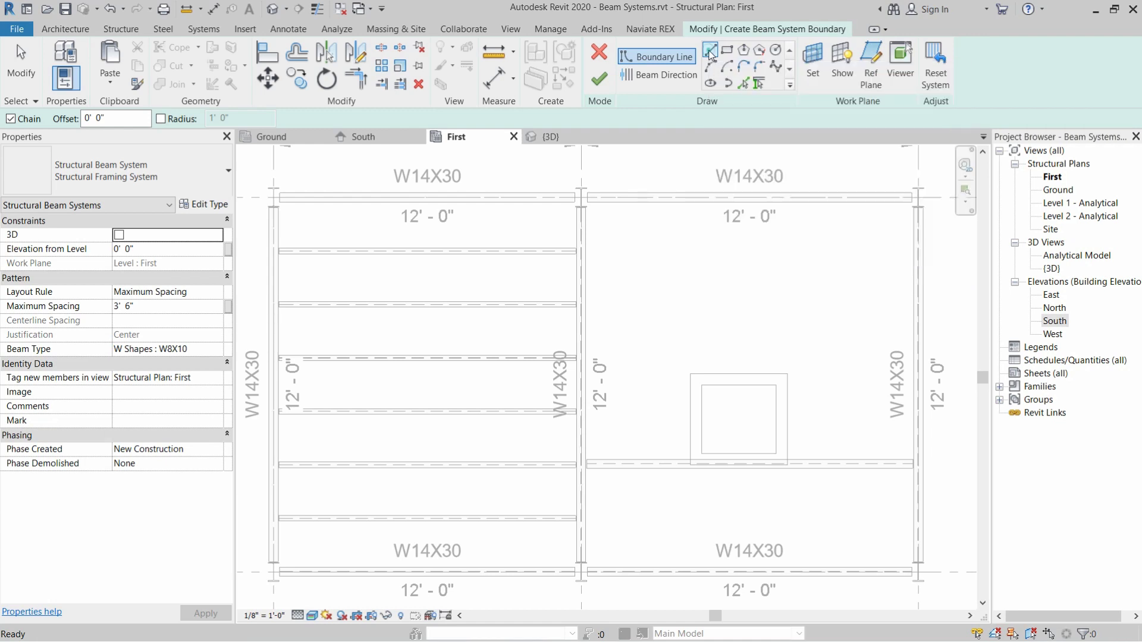
pyautogui.click(710, 53)
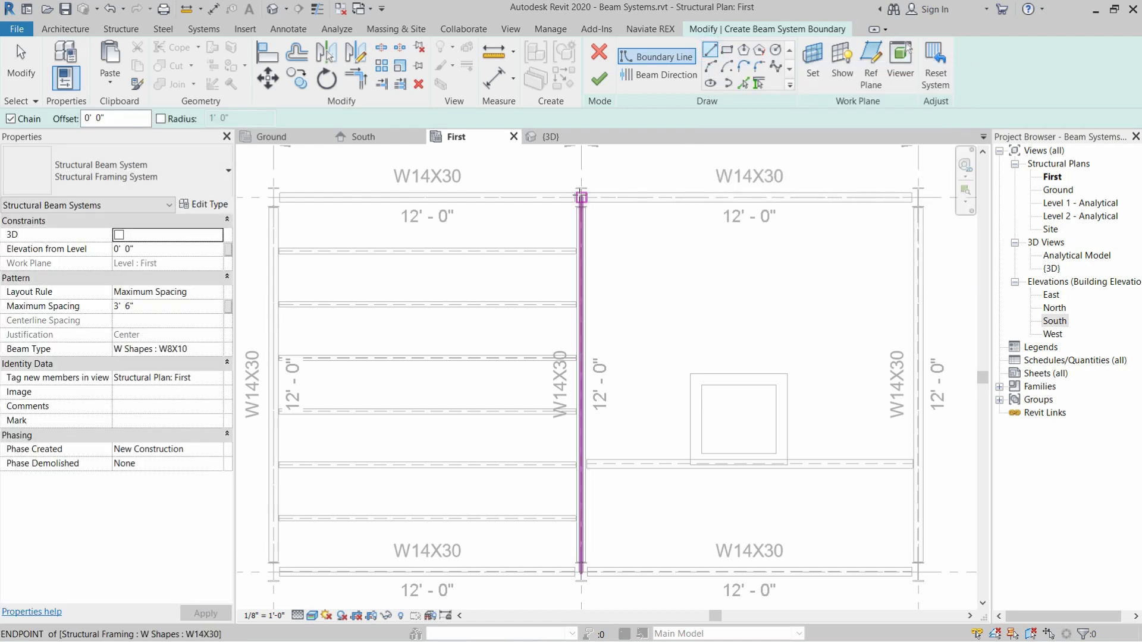
pyautogui.click(581, 197)
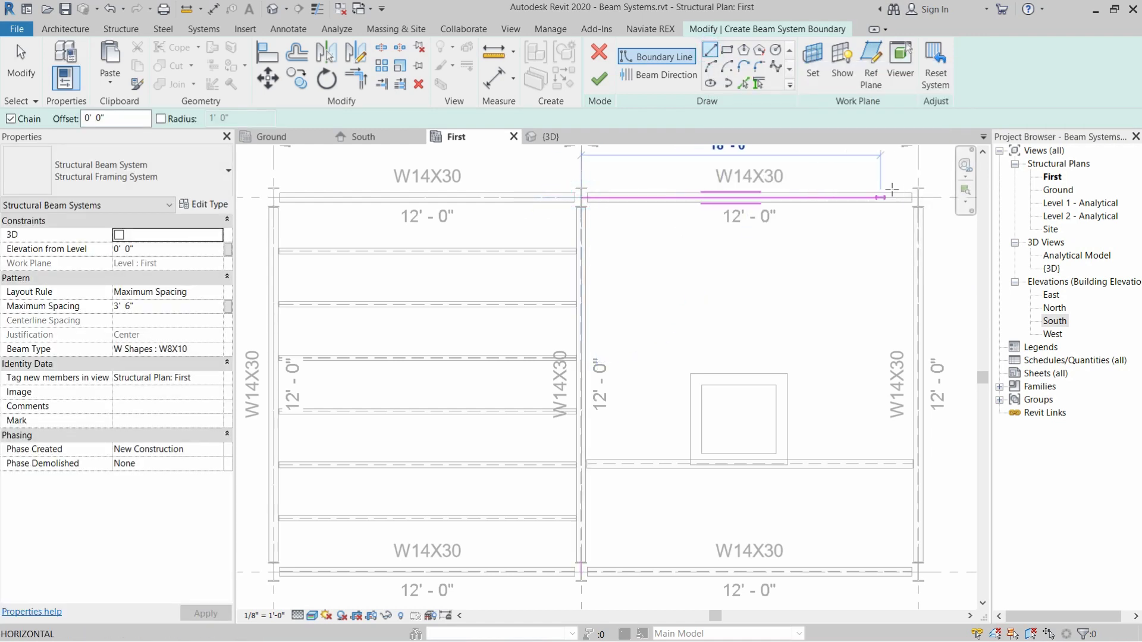
pyautogui.click(918, 197)
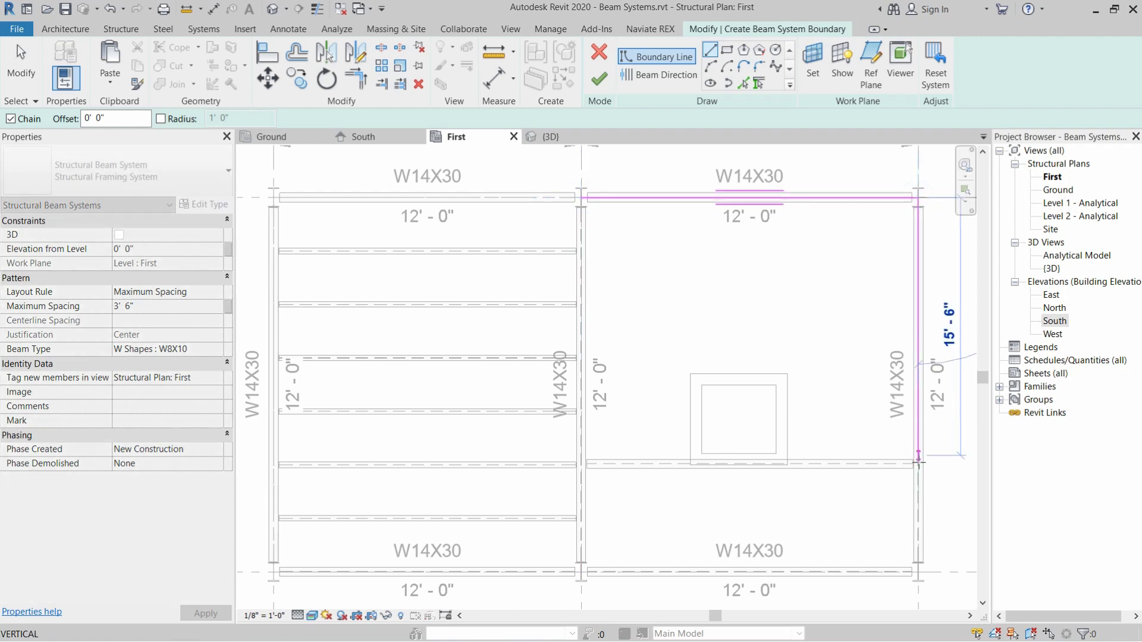
pyautogui.click(918, 464)
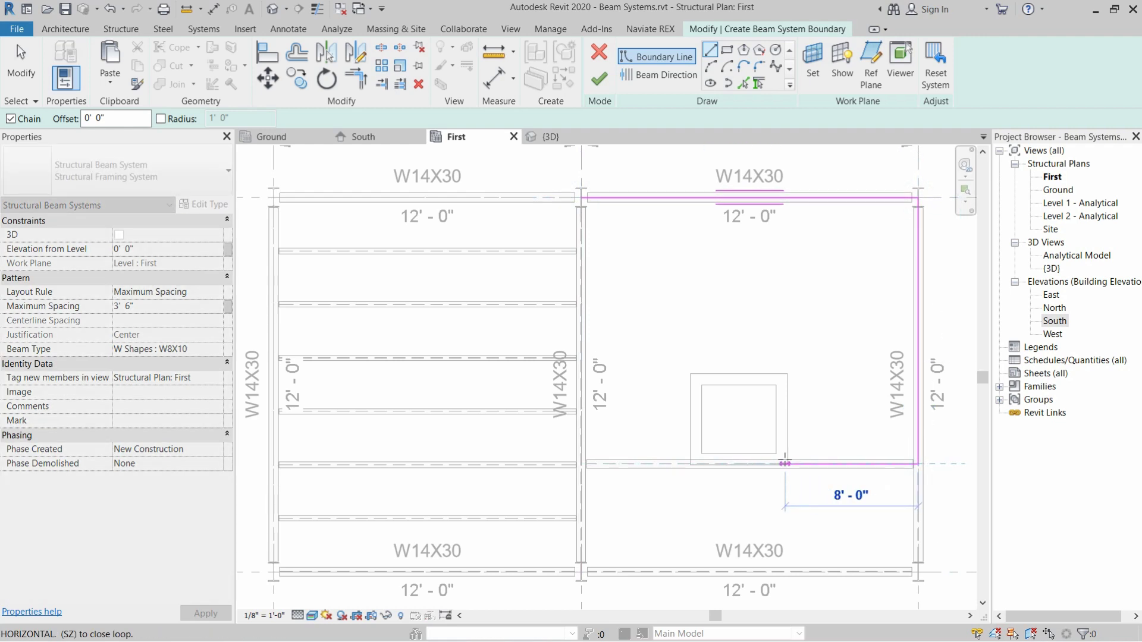
pyautogui.scroll(5, 787, 468)
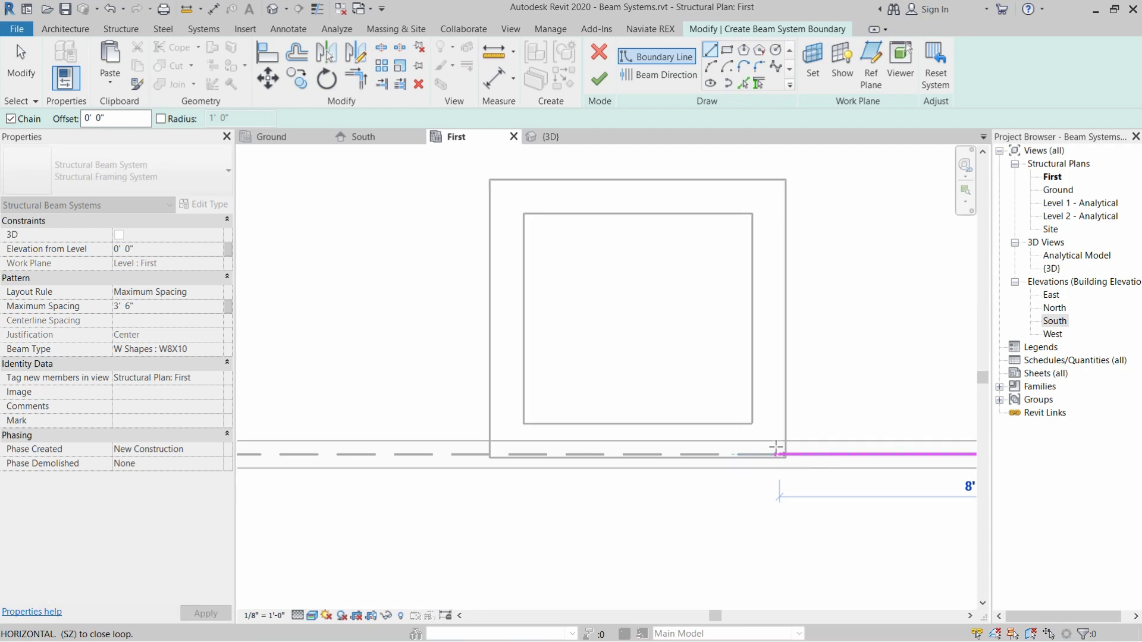
pyautogui.press('Escape')
pyautogui.press('Escape')
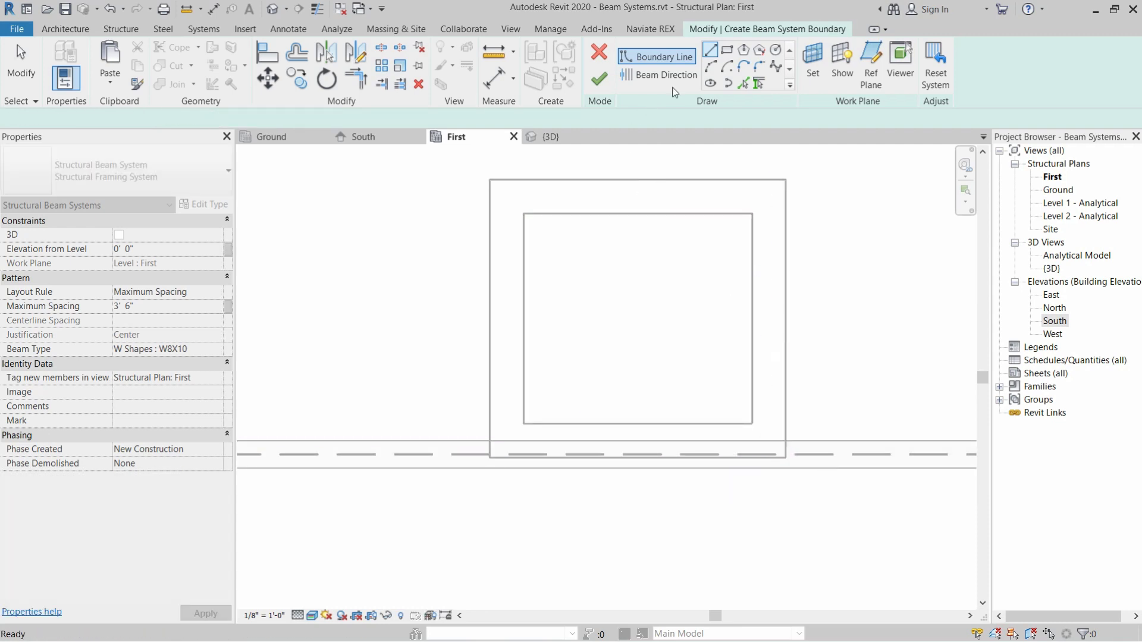
# Pick the opening's three walls and the bottom and left beams as boundary lines
pyautogui.click(748, 85)
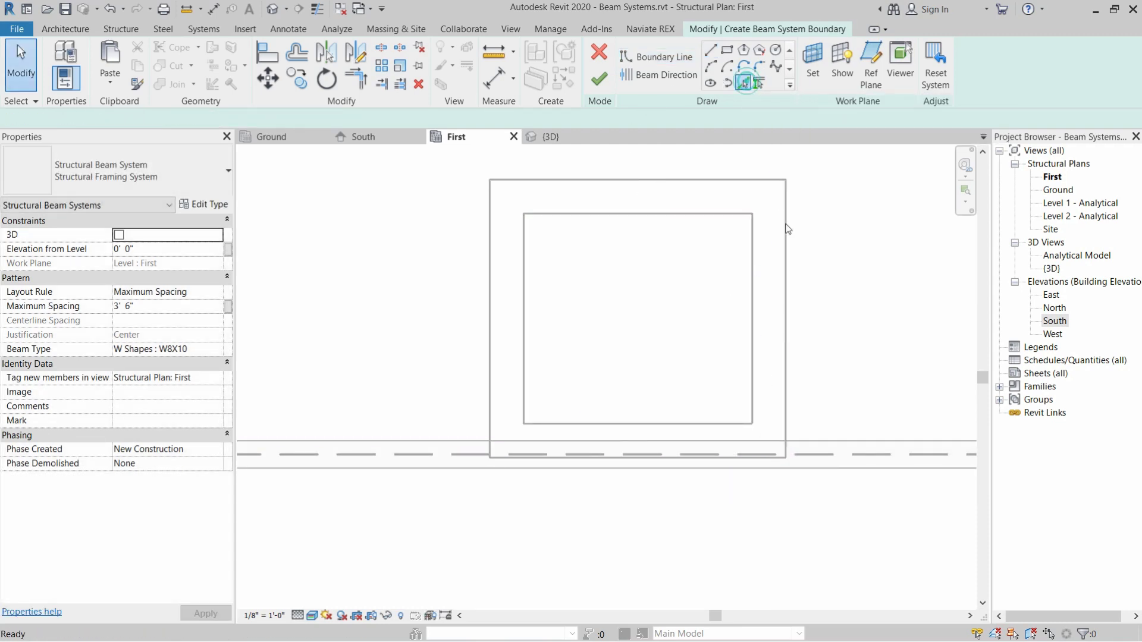
pyautogui.click(791, 275)
pyautogui.click(658, 182)
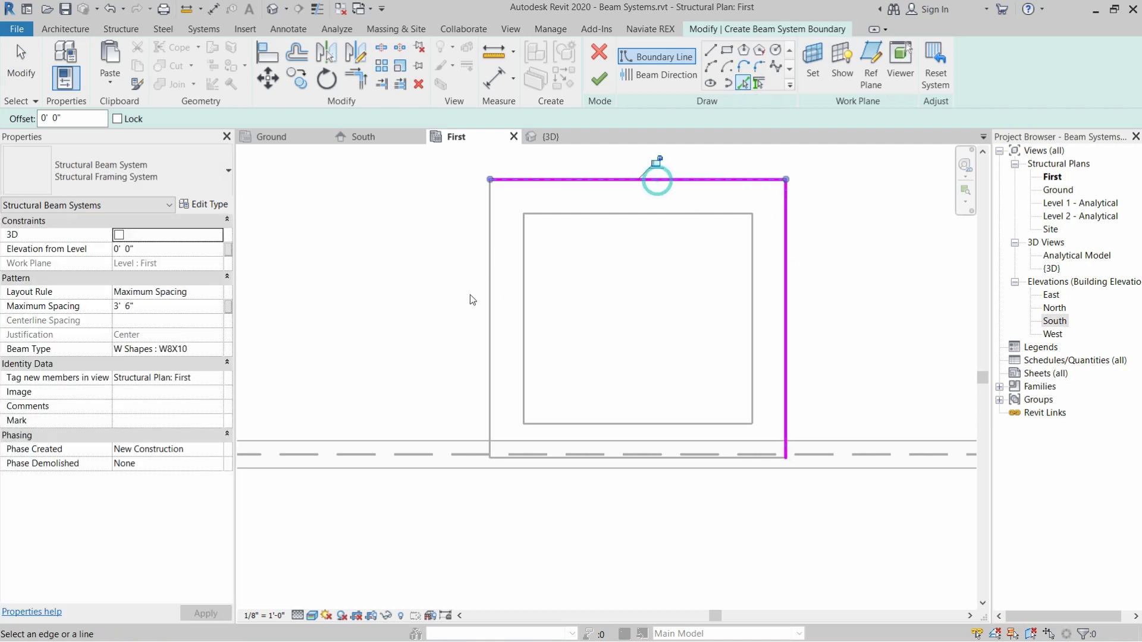
pyautogui.click(488, 301)
pyautogui.scroll(-2, 486, 300)
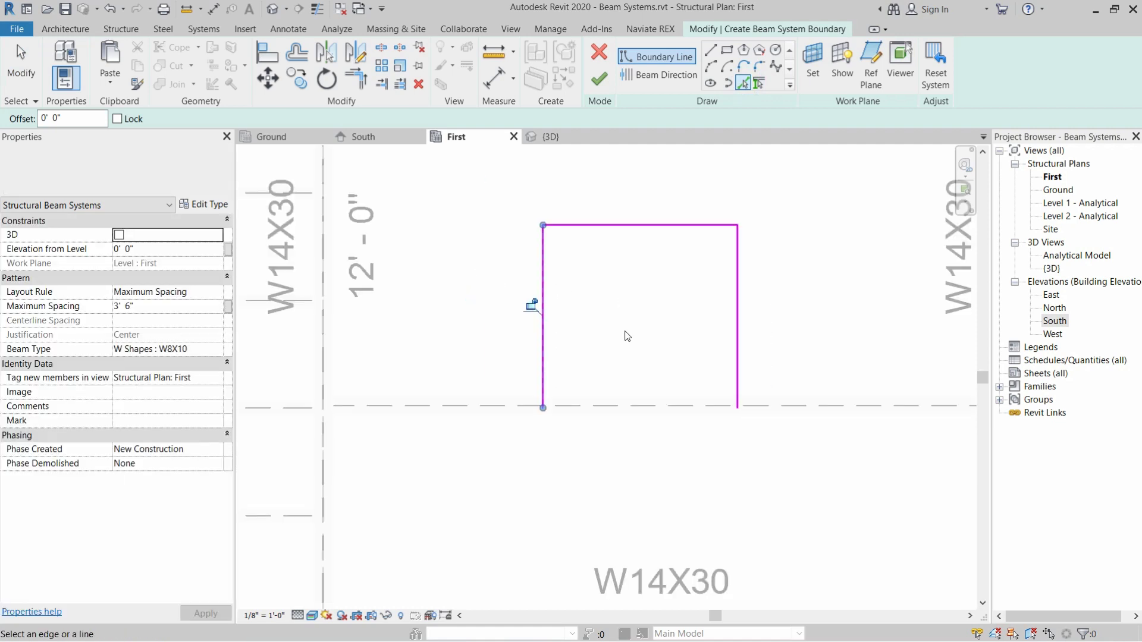
pyautogui.click(460, 405)
pyautogui.scroll(-3, 411, 333)
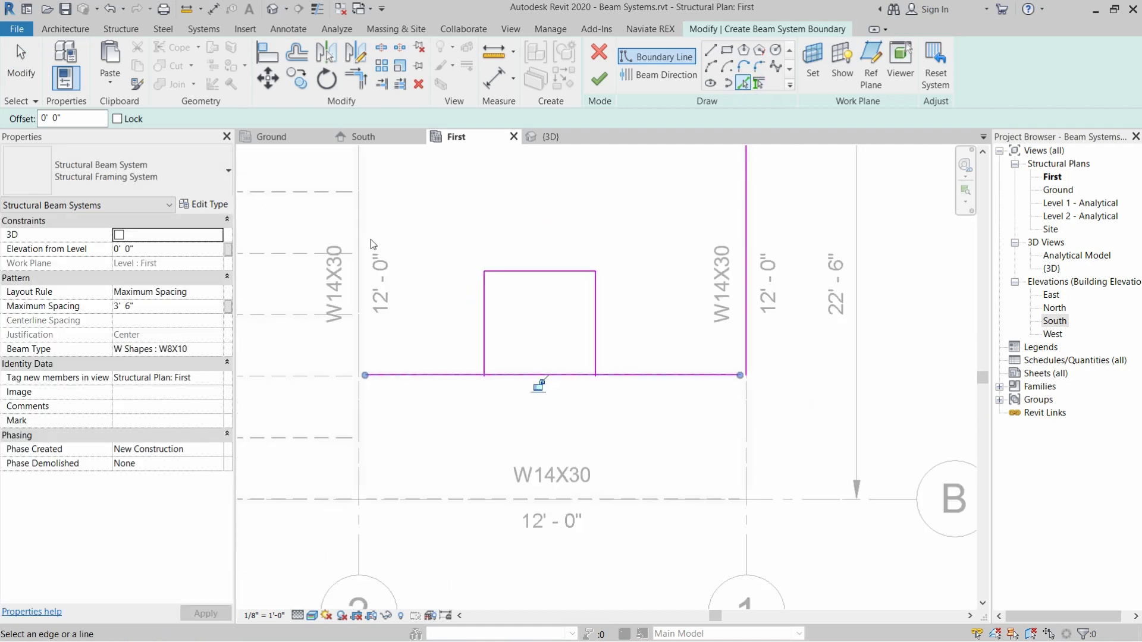
pyautogui.click(362, 221)
pyautogui.moveTo(446, 306); pyautogui.dragTo(491, 446, button='middle')
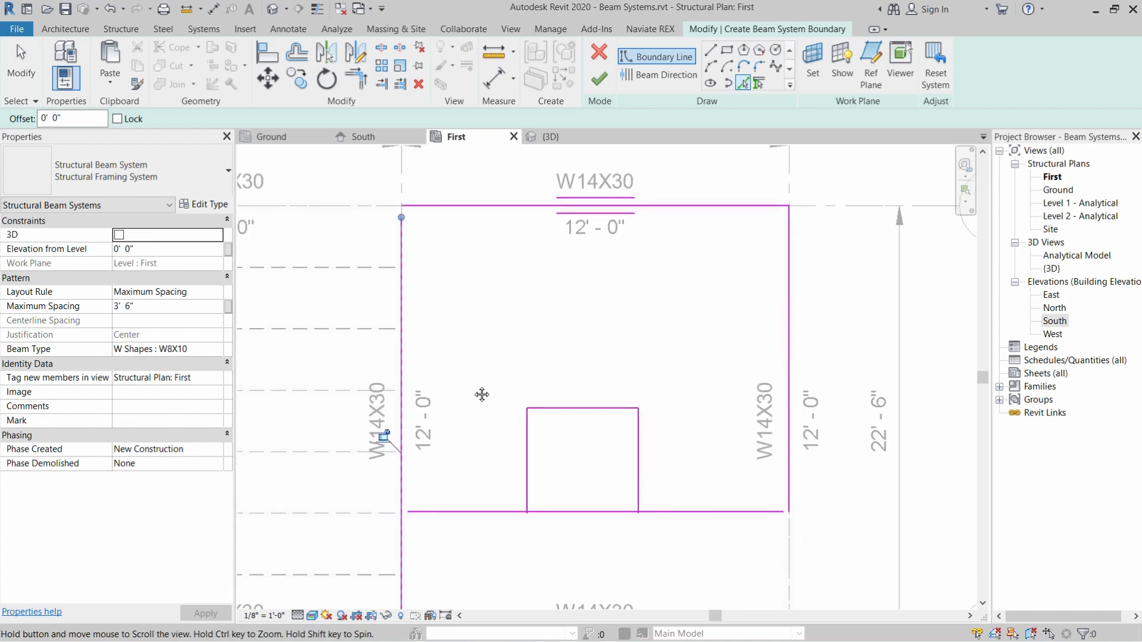
pyautogui.press('Escape')
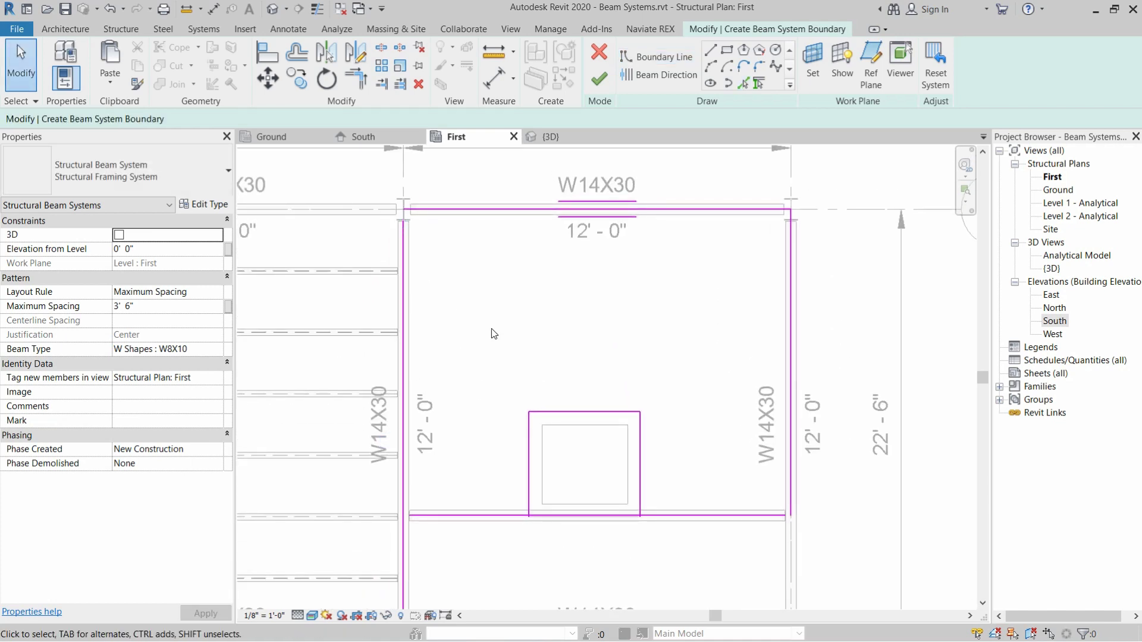
# Trim the left boundary line to the top and bottom lines, and trim the bottom line at the opening
pyautogui.press('t')
pyautogui.press('r')
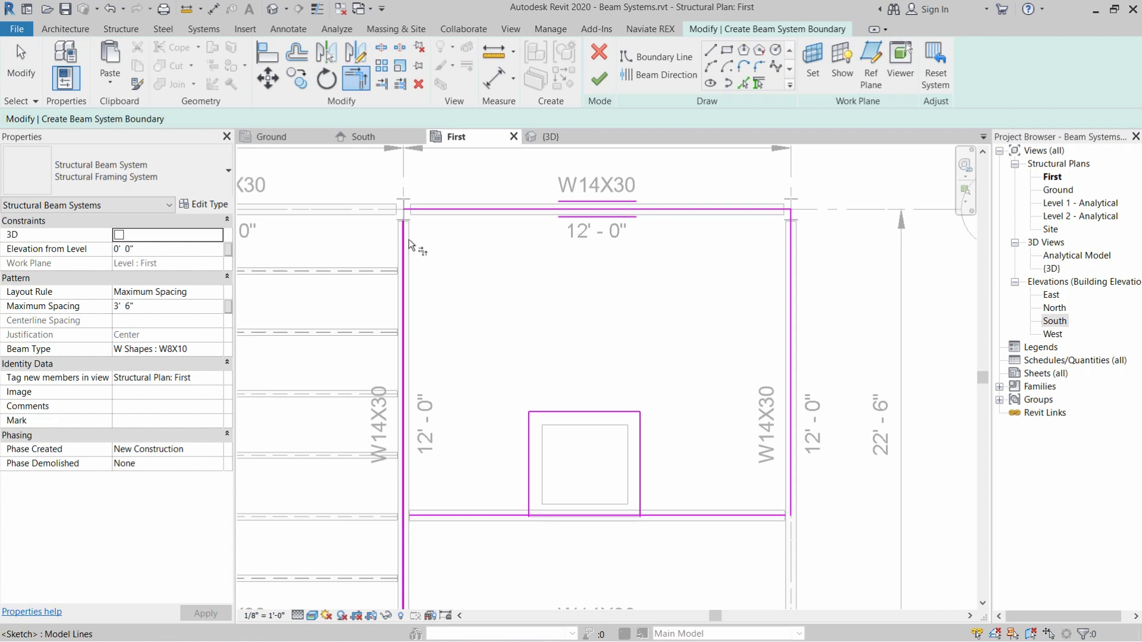
pyautogui.click(409, 239)
pyautogui.click(425, 205)
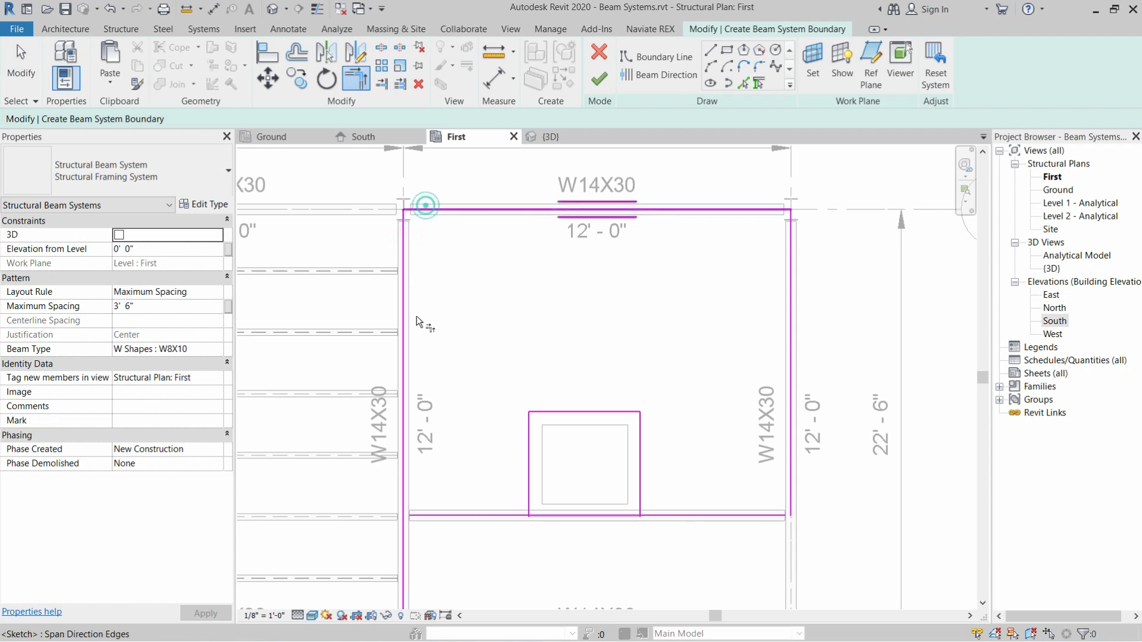
pyautogui.click(404, 472)
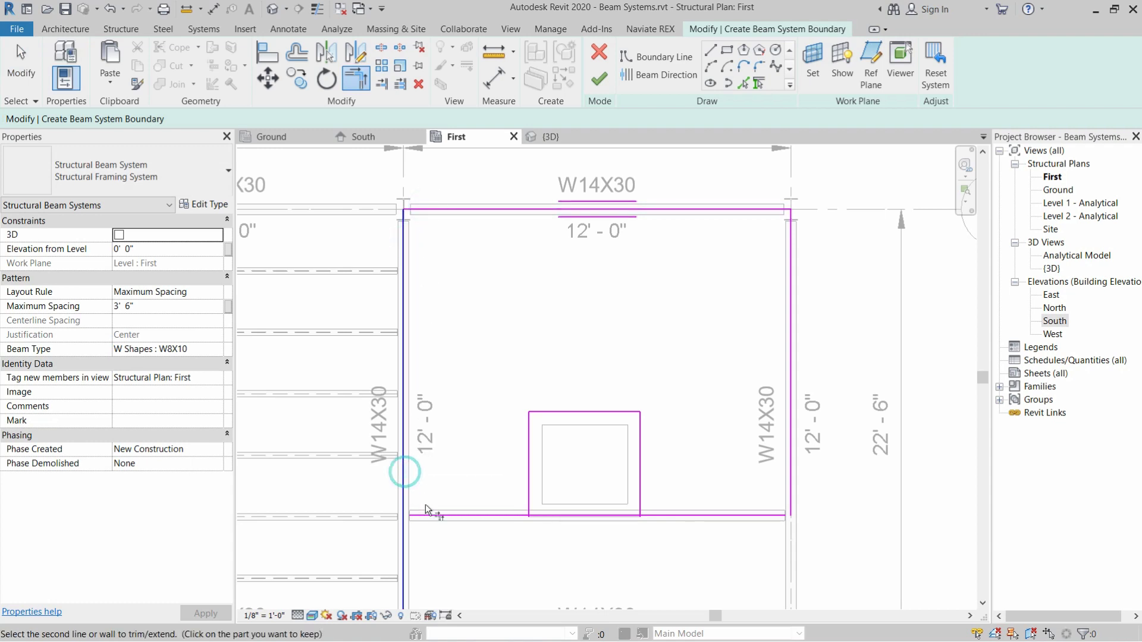
pyautogui.click(426, 506)
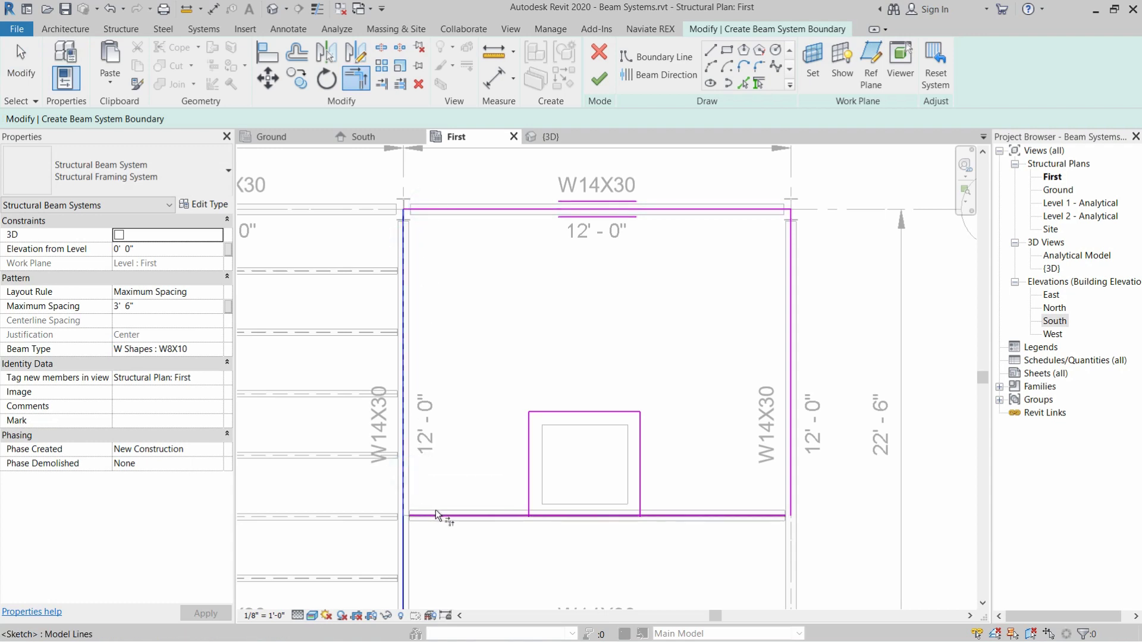
pyautogui.click(529, 503)
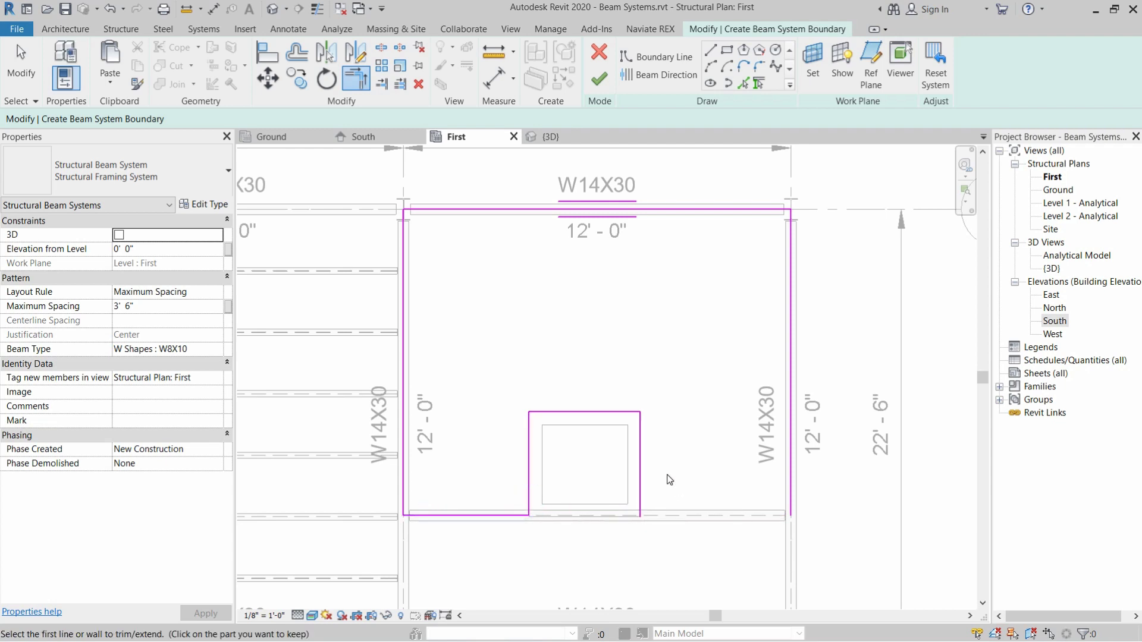
pyautogui.press('Escape')
# Draw a boundary line from the opening's bottom-right corner to the bay's bottom-right corner
pyautogui.click(710, 52)
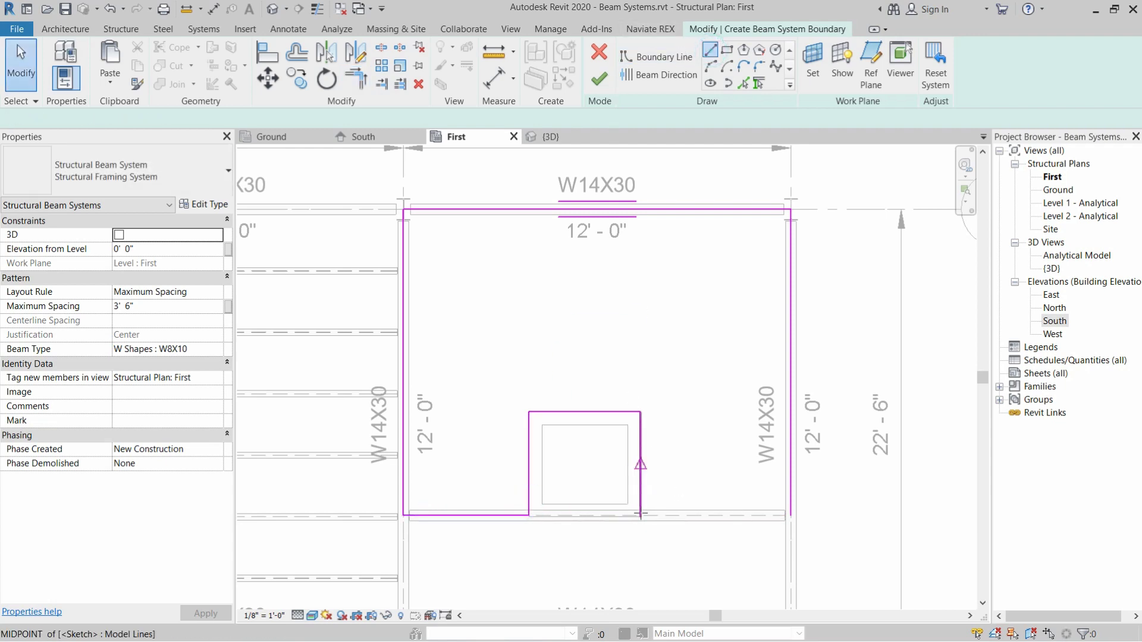
pyautogui.click(640, 516)
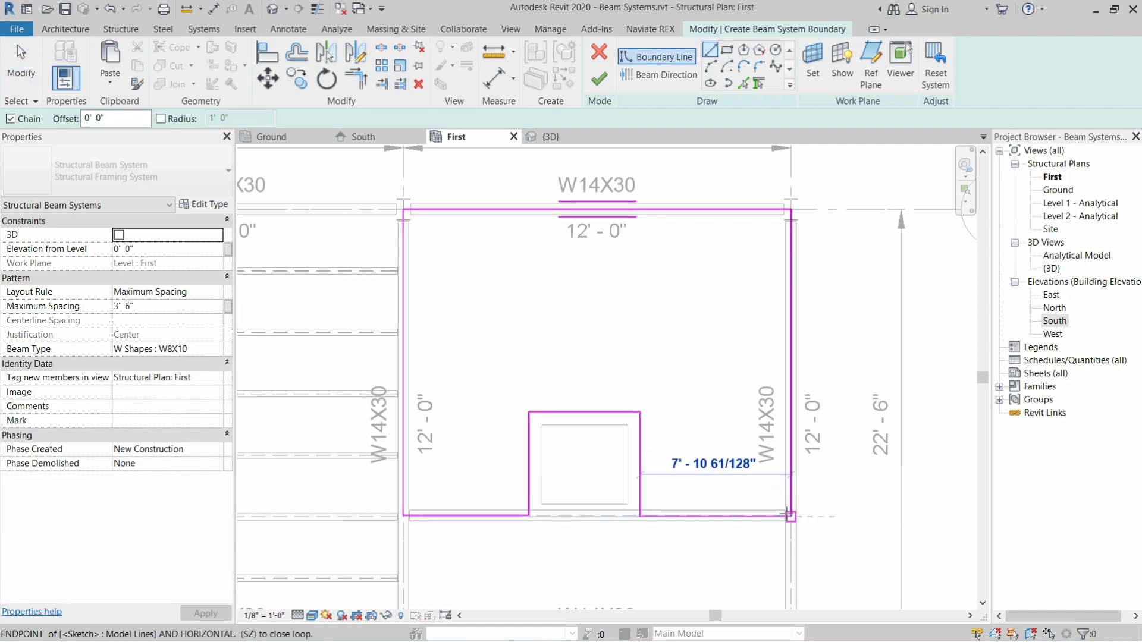
pyautogui.click(790, 516)
pyautogui.press('Escape')
pyautogui.press('Escape')
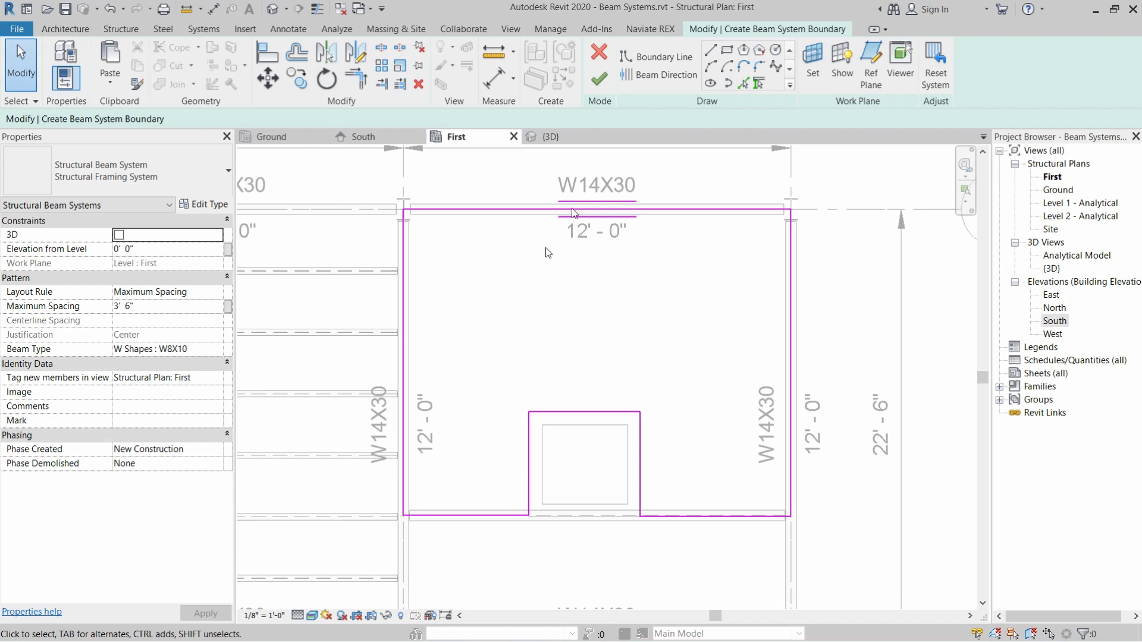
# Set the beam direction along the right sketch line and finish the boundary sketch
pyautogui.click(638, 74)
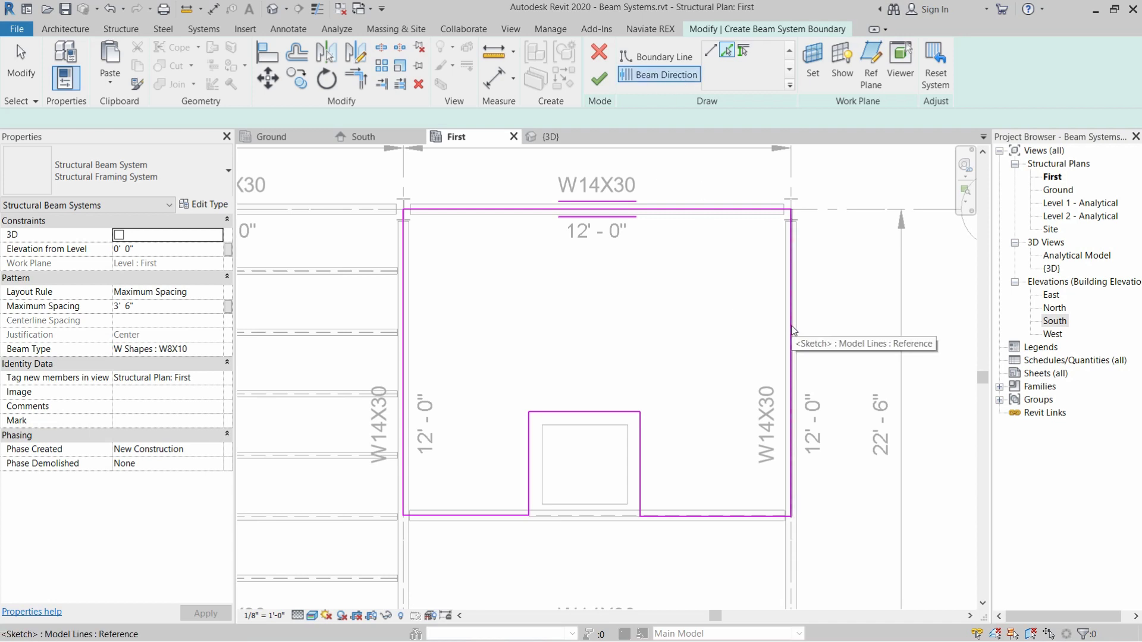
pyautogui.click(793, 331)
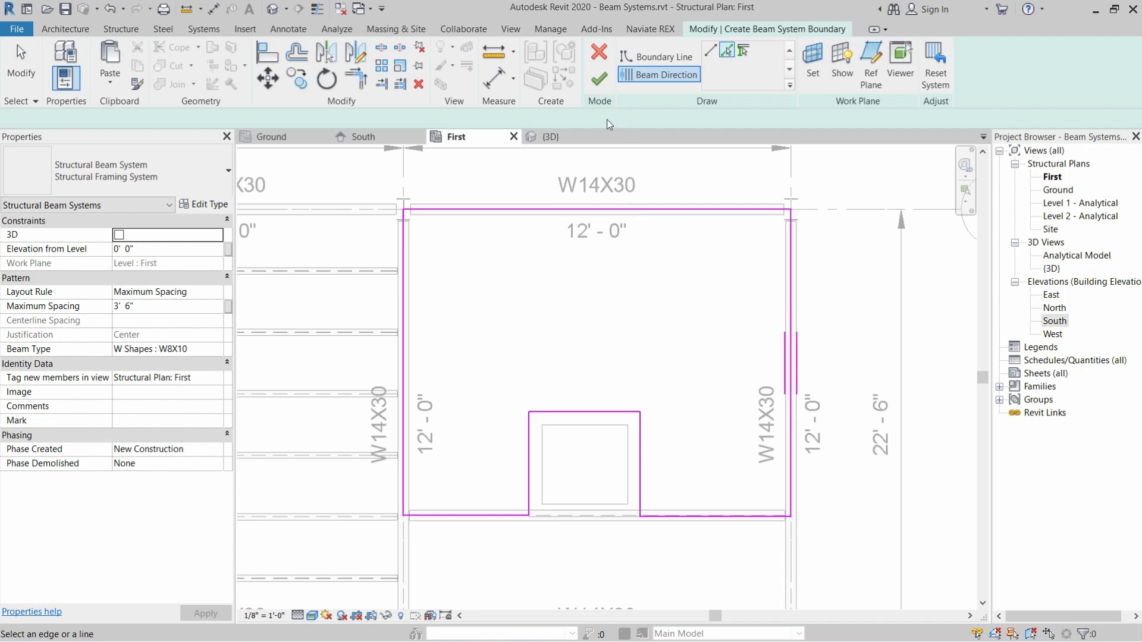
pyautogui.click(599, 84)
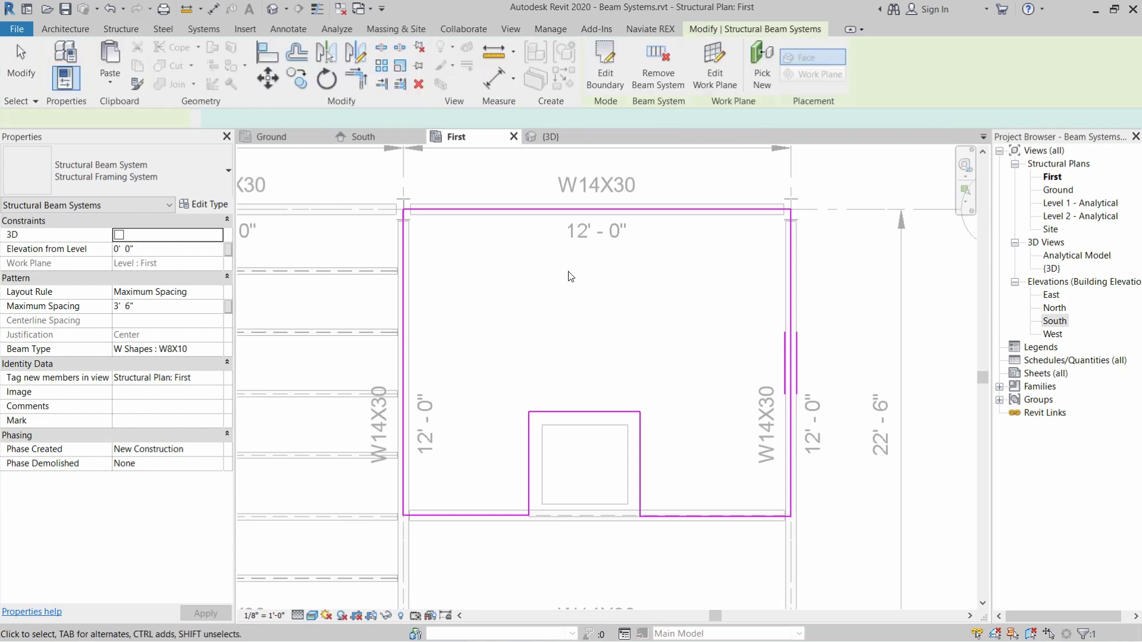
# Deselect the new beam system and zoom out to view both framed bays
pyautogui.click(585, 472)
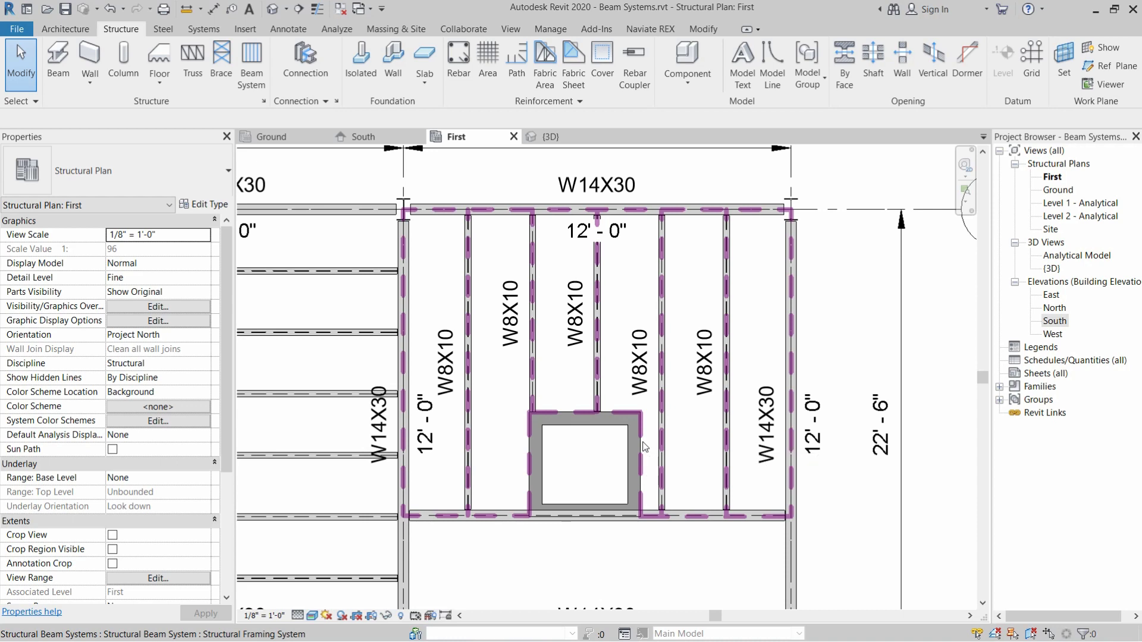
pyautogui.scroll(-2, 654, 489)
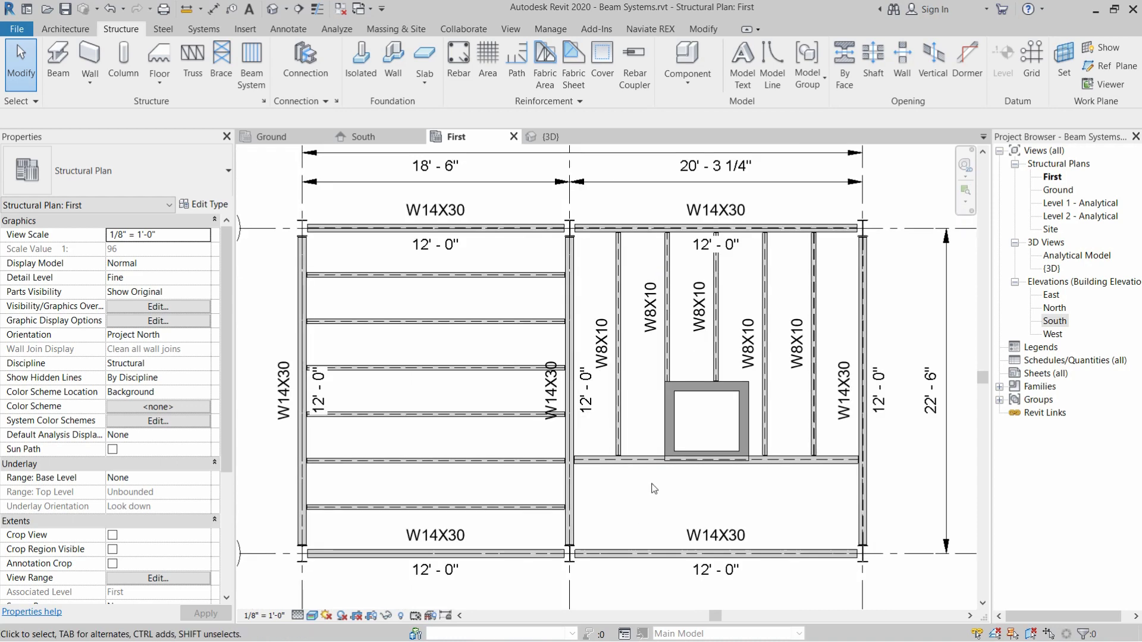